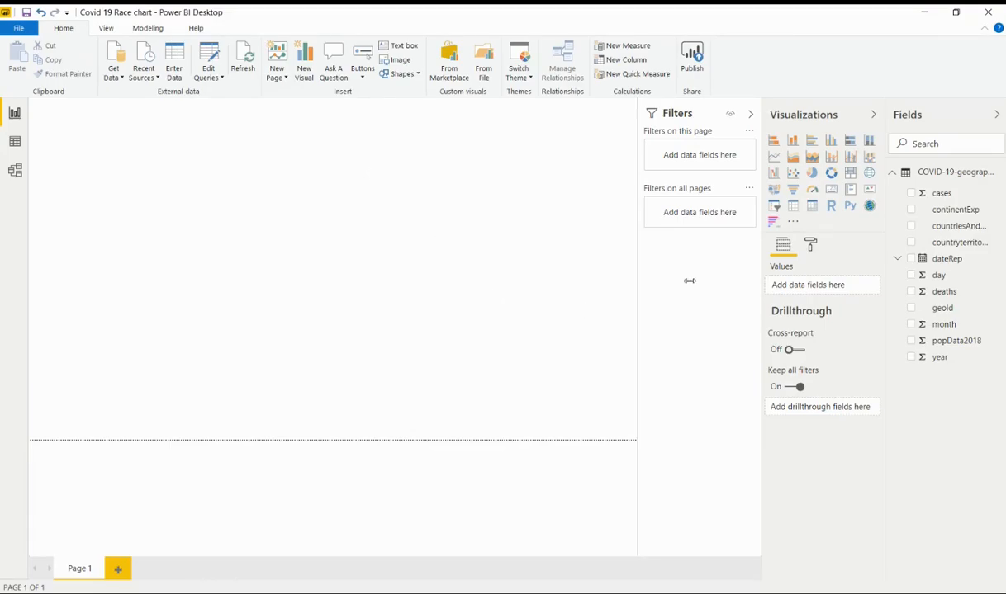
- Open the custom visual marketplace, add the race chart visual to the report, and enlarge it to fill the page
{"action": "left_click", "coordinate": [791, 225]}
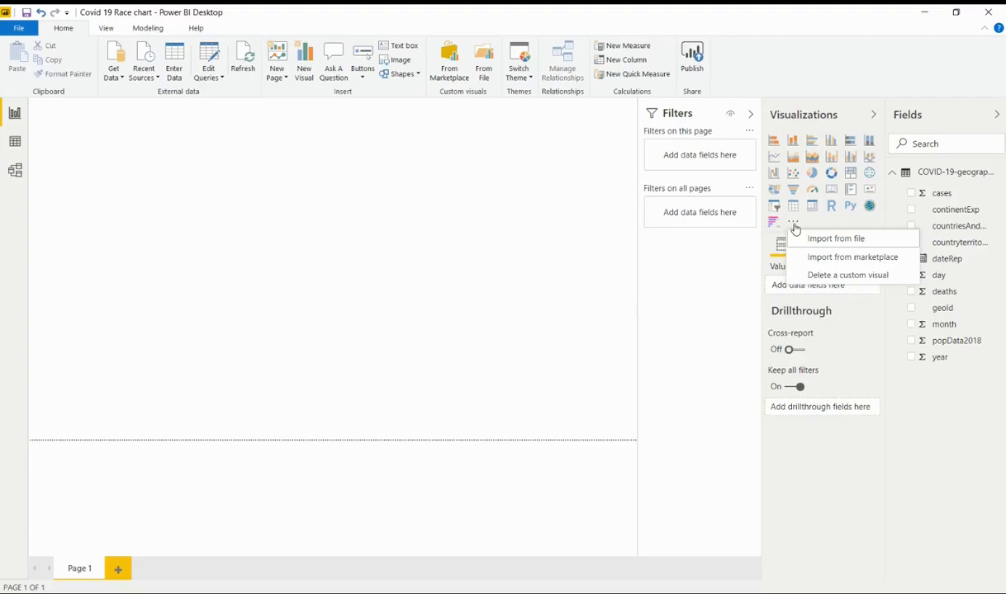
{"action": "left_click", "coordinate": [824, 261]}
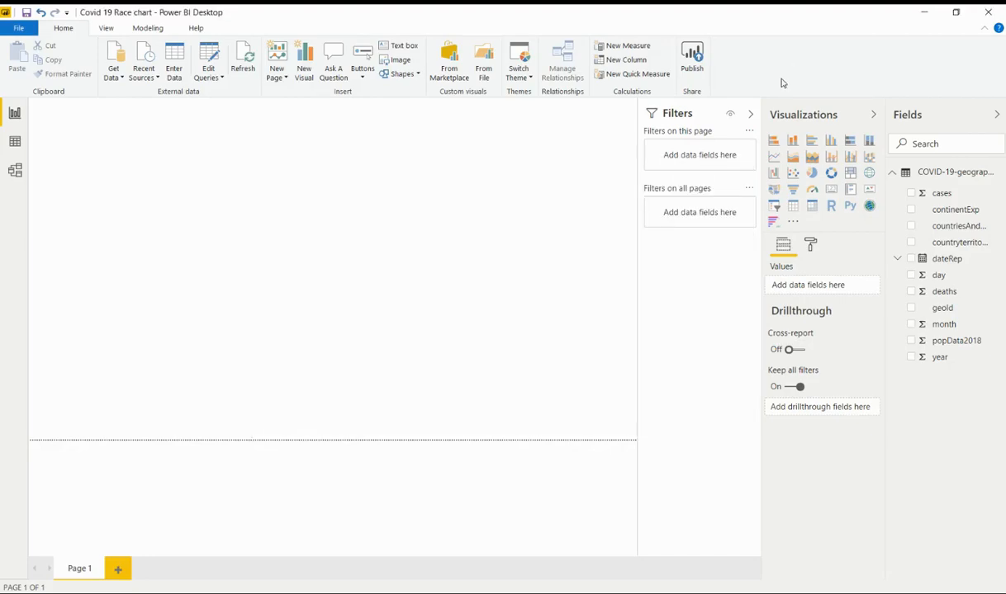
{"action": "left_click", "coordinate": [772, 223]}
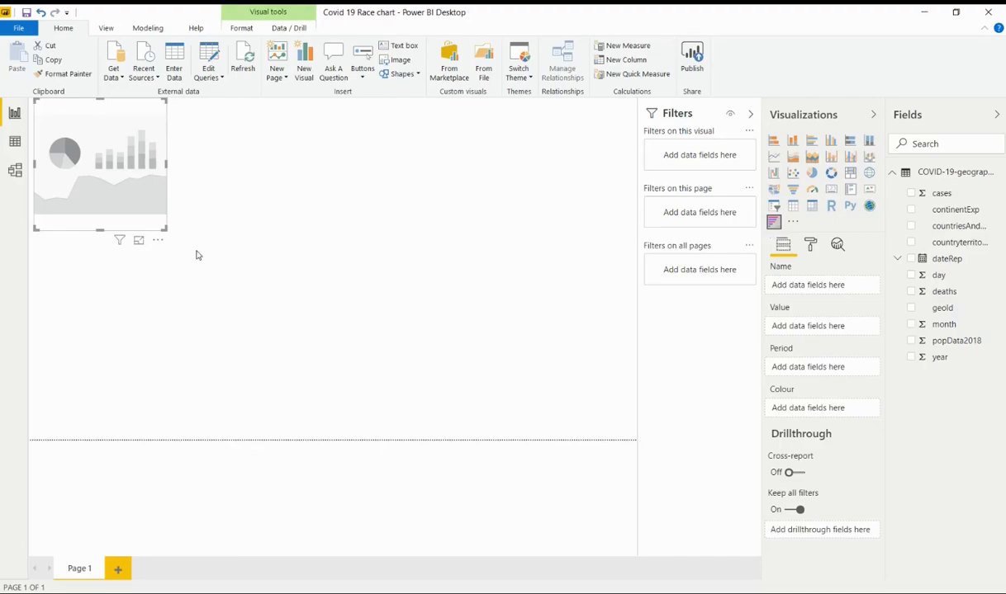
{"action": "left_click_drag", "start_coordinate": [165, 229], "coordinate": [662, 457]}
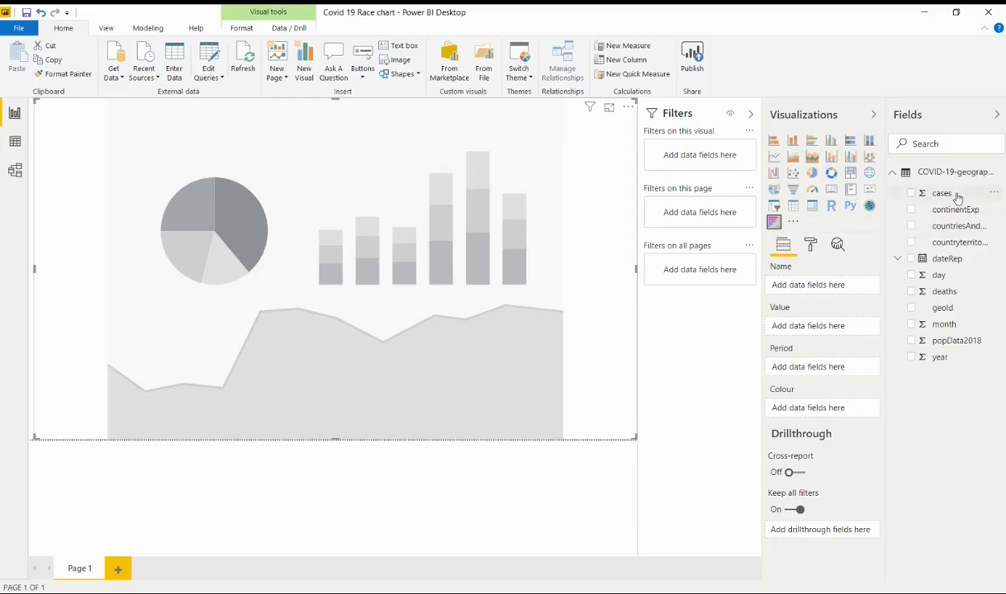
- Assign cases as the race chart's Value, countriesAndTerritories as its Name and dateRep as its Period
{"action": "left_click_drag", "start_coordinate": [957, 196], "coordinate": [851, 327]}
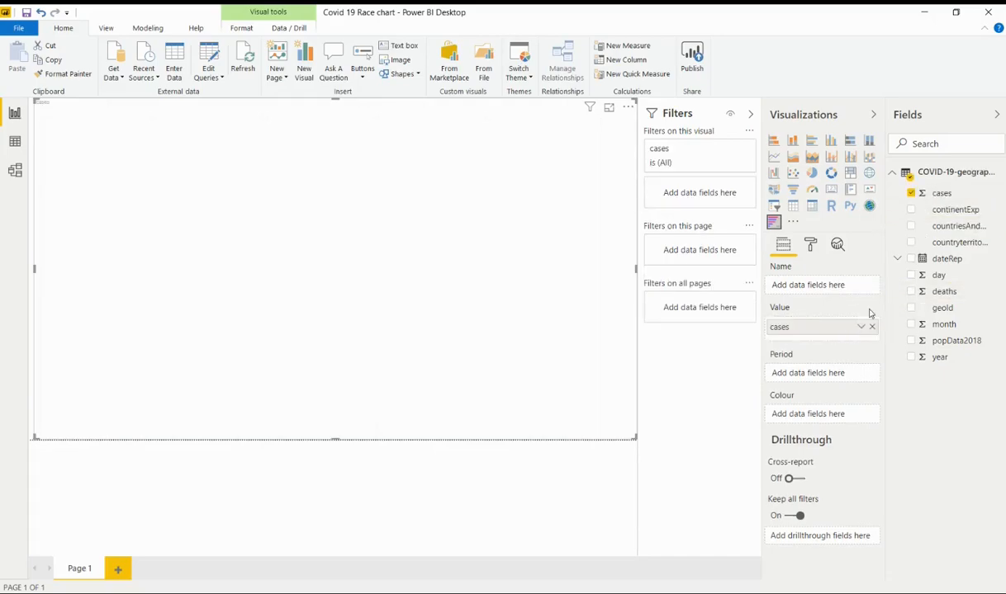
{"action": "left_click_drag", "start_coordinate": [960, 232], "coordinate": [838, 285]}
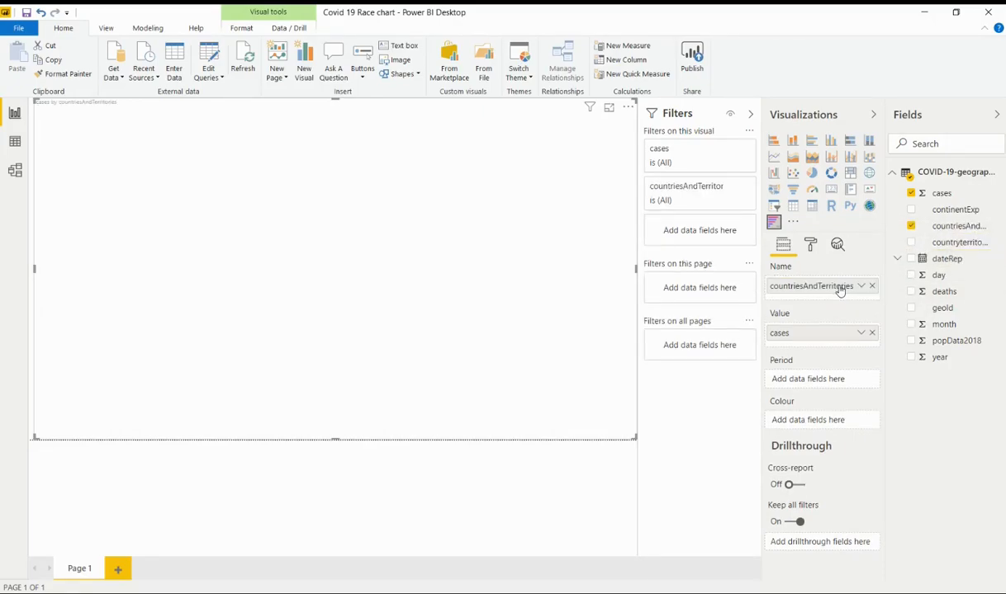
{"action": "left_click_drag", "start_coordinate": [941, 261], "coordinate": [838, 379]}
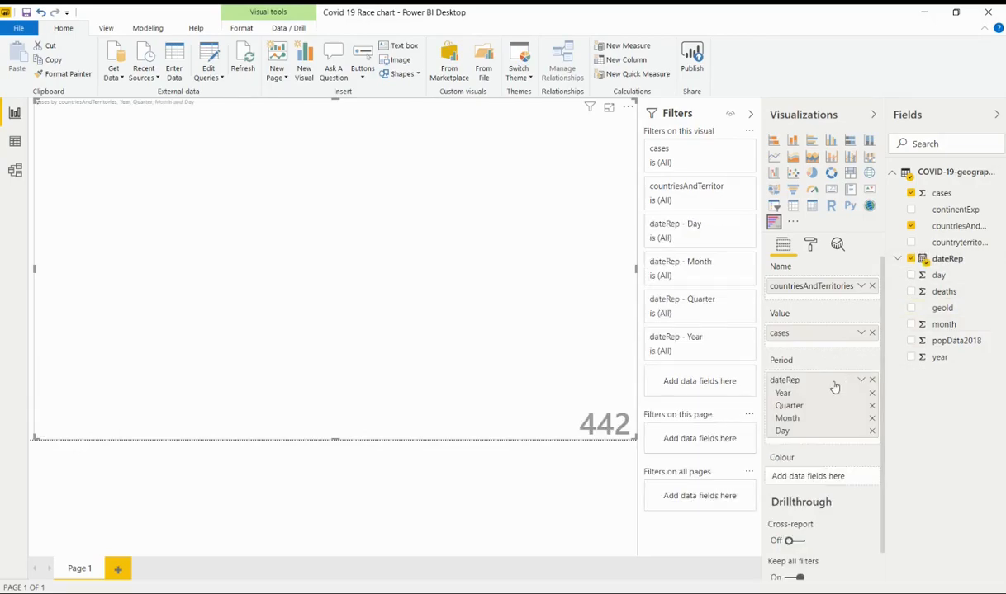
- Remove Year, Quarter and Month from the dateRep hierarchy in Period and turn off the chart's title
{"action": "left_click", "coordinate": [872, 395]}
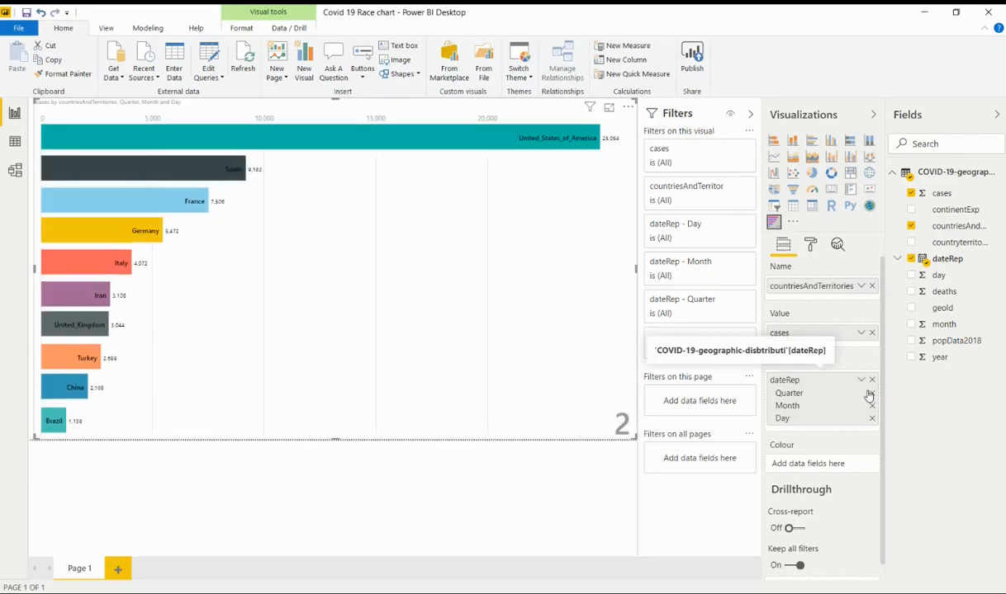
{"action": "left_click", "coordinate": [872, 394]}
{"action": "left_click", "coordinate": [871, 394]}
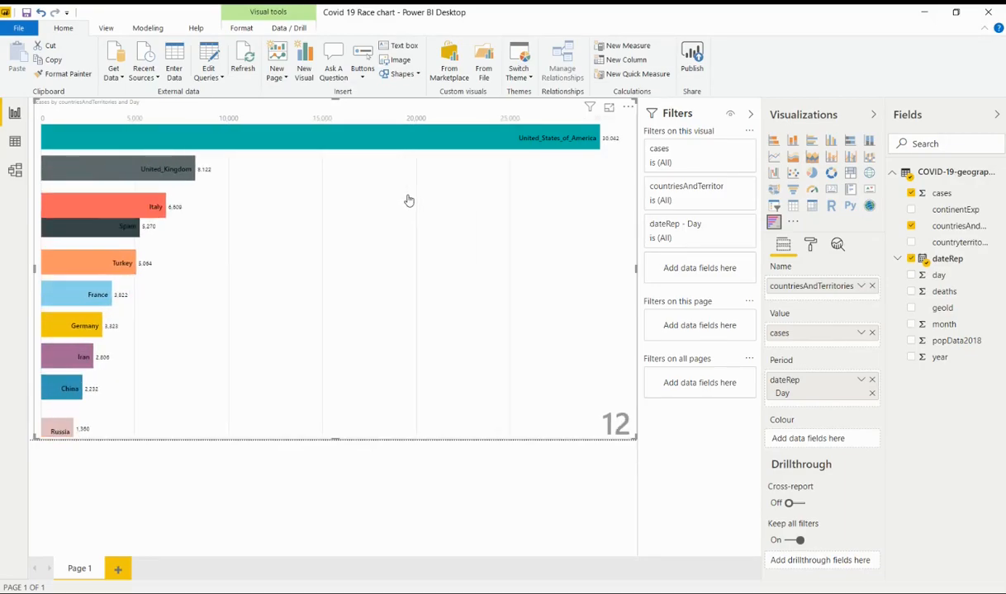
{"action": "left_click", "coordinate": [809, 245]}
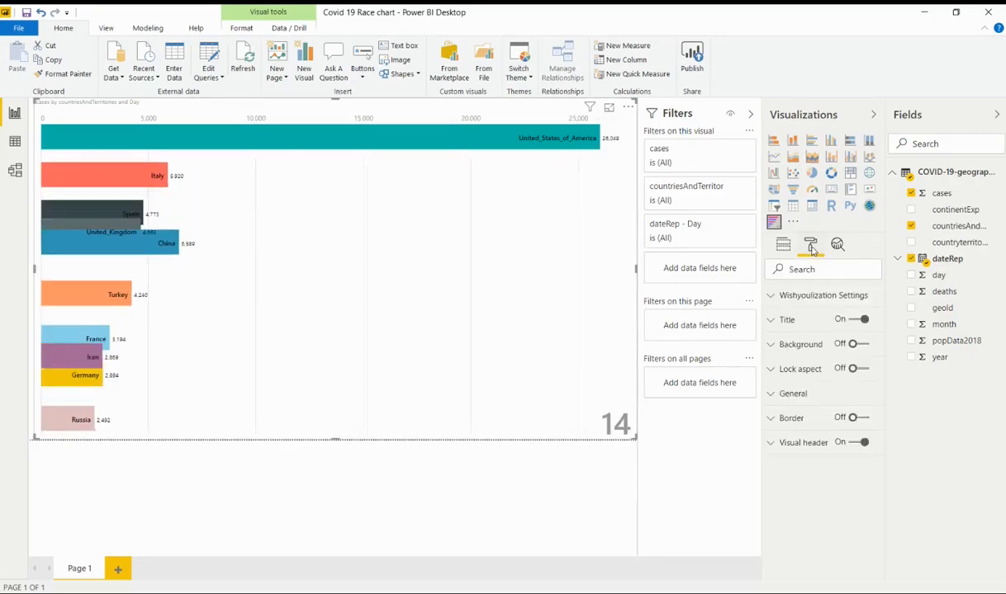
{"action": "left_click", "coordinate": [863, 320]}
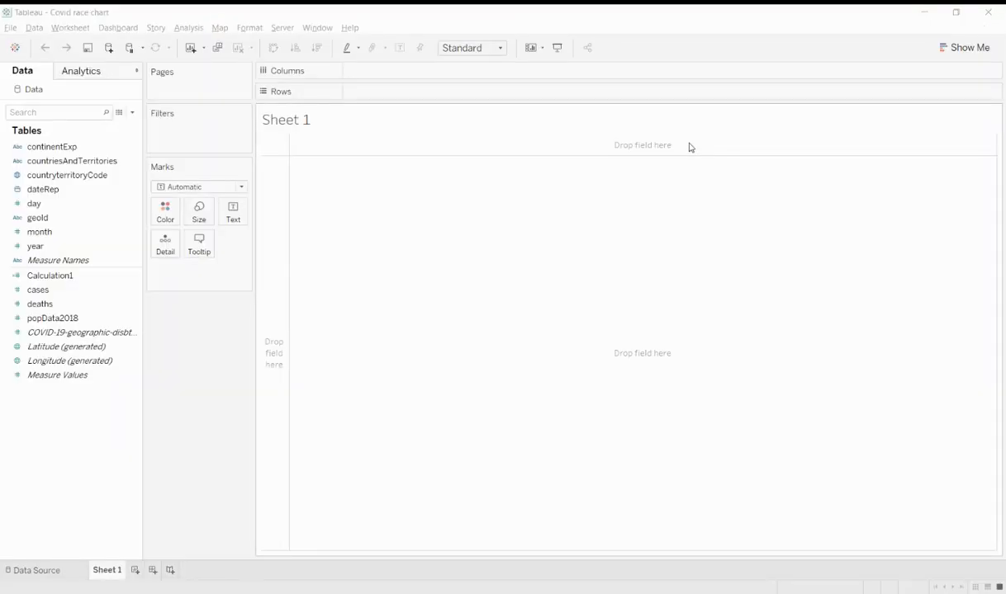
- Switch to the Covid race chart workbook in Tableau and look over the chart types offered by Show Me
{"action": "left_click", "coordinate": [690, 147]}
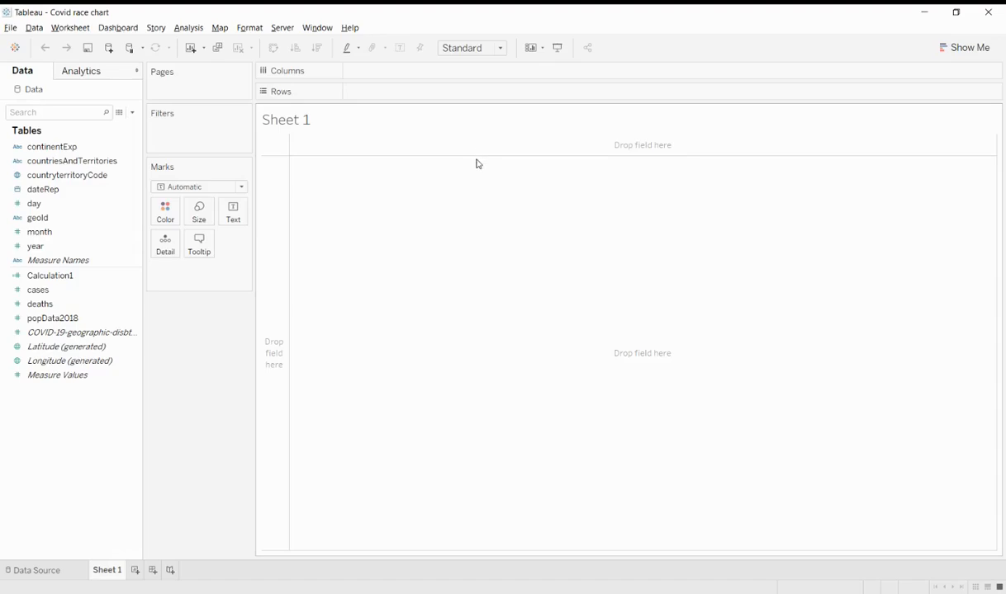
{"action": "left_click", "coordinate": [939, 46]}
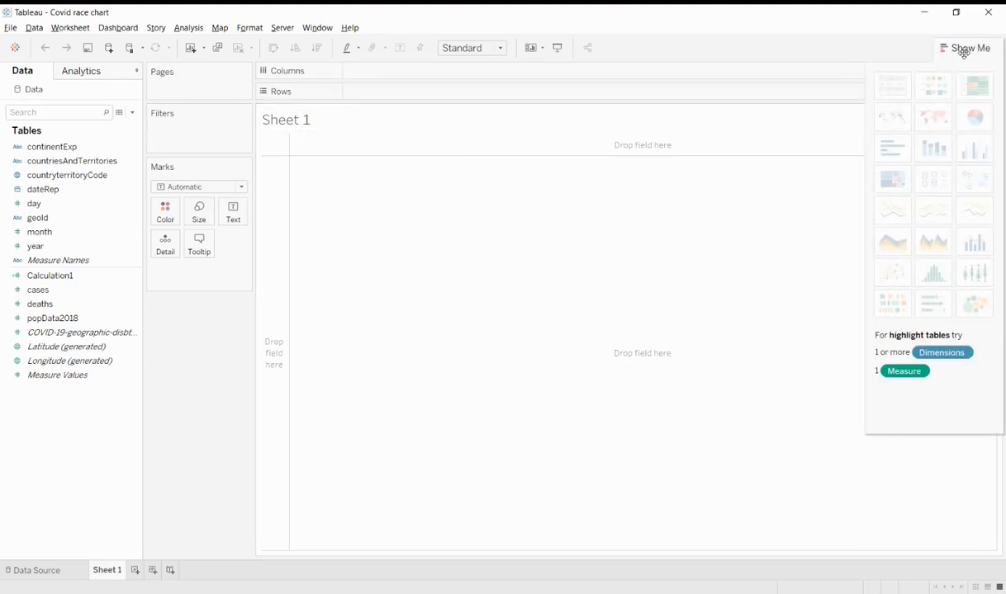
{"action": "left_click", "coordinate": [964, 53]}
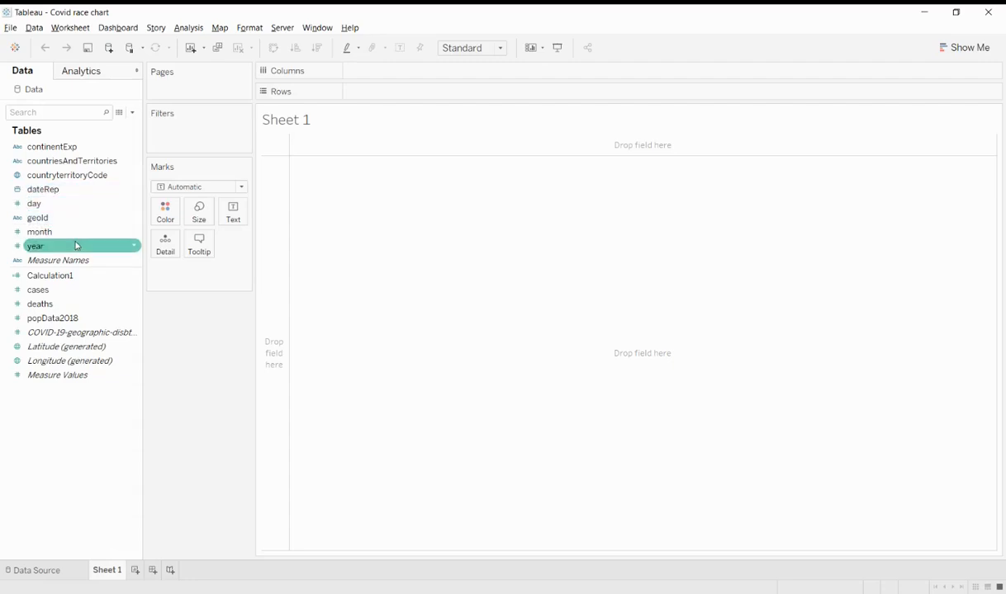
- Place cases on Columns and label the marks with countriesAndTerritories
{"action": "left_click_drag", "start_coordinate": [76, 293], "coordinate": [402, 73]}
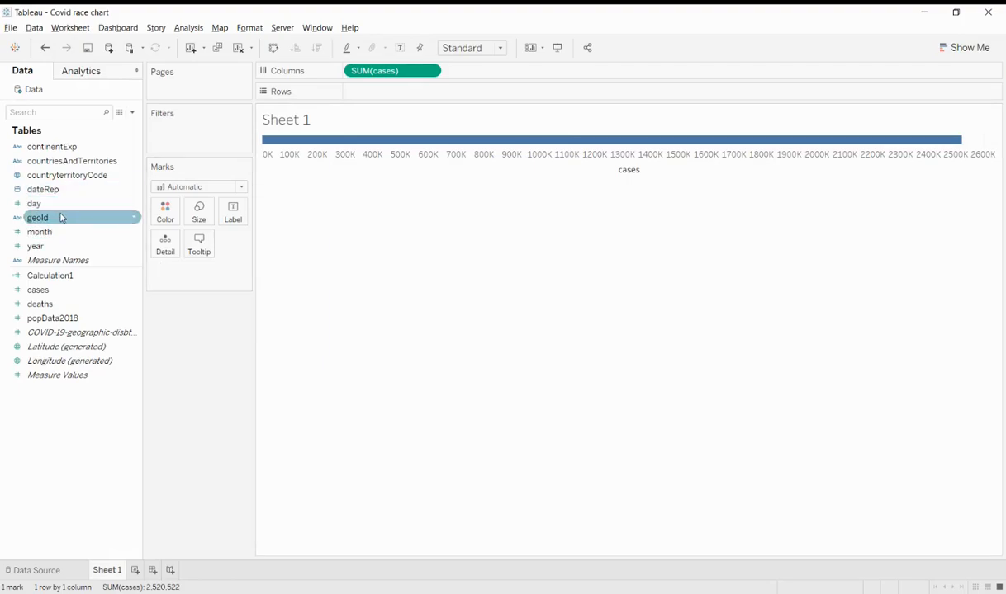
{"action": "left_click_drag", "start_coordinate": [65, 167], "coordinate": [235, 212]}
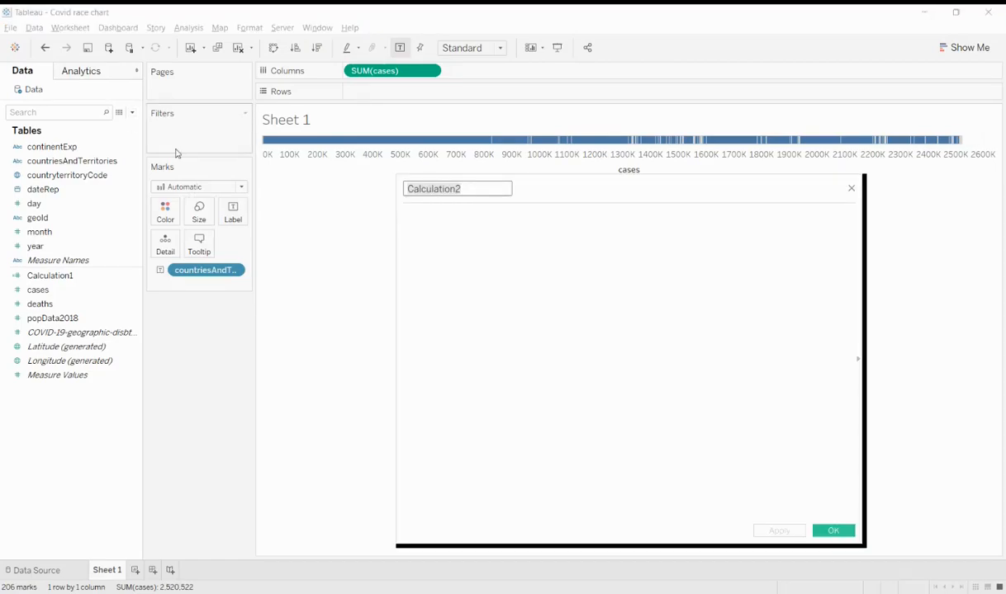
- Create a calculated field named Rank with the formula RANK_UNIQUE(SUM([cases]))
{"action": "type", "text": "Rank"}
{"action": "key", "text": "Tab"}
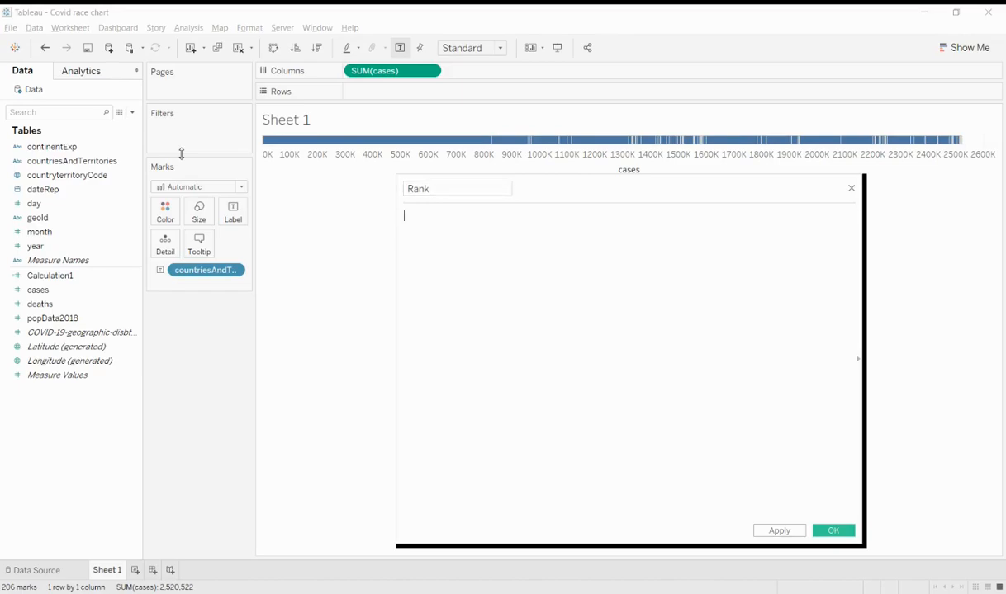
{"action": "type", "text": "ran"}
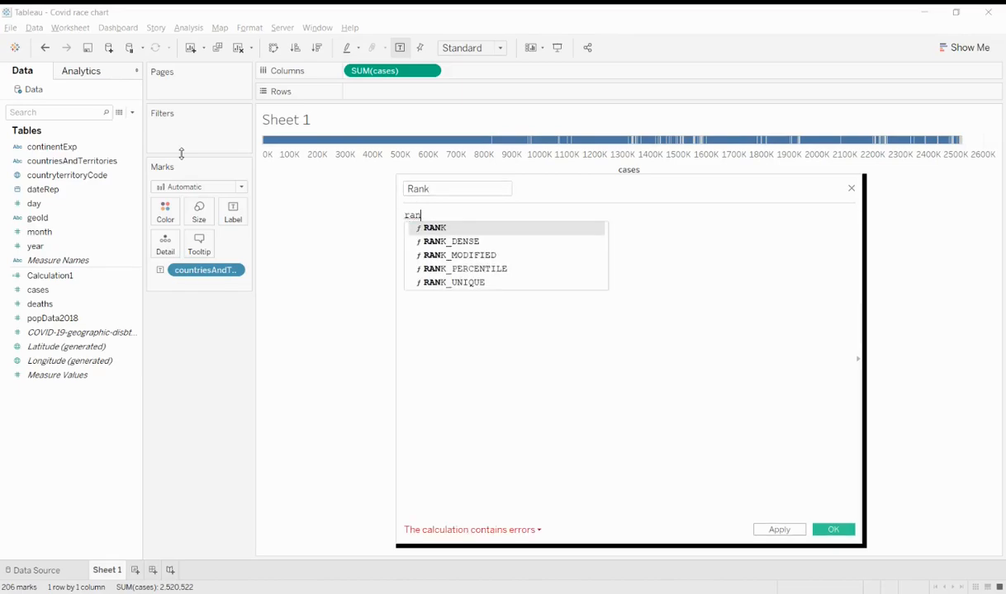
{"action": "key", "text": "Return"}
{"action": "key", "text": "BackSpace"}
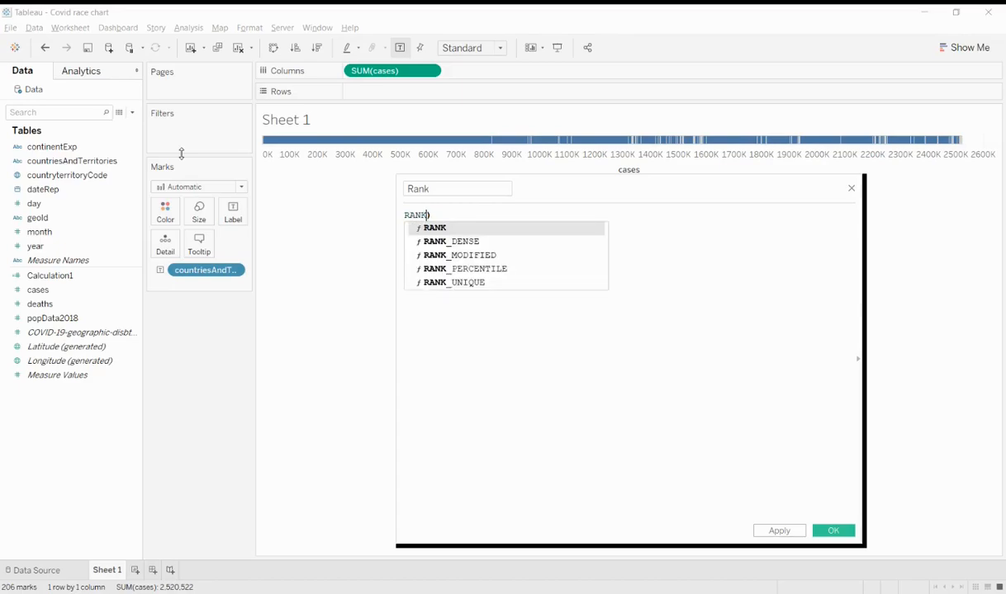
{"action": "left_click", "coordinate": [497, 282]}
{"action": "type", "text": "sum"}
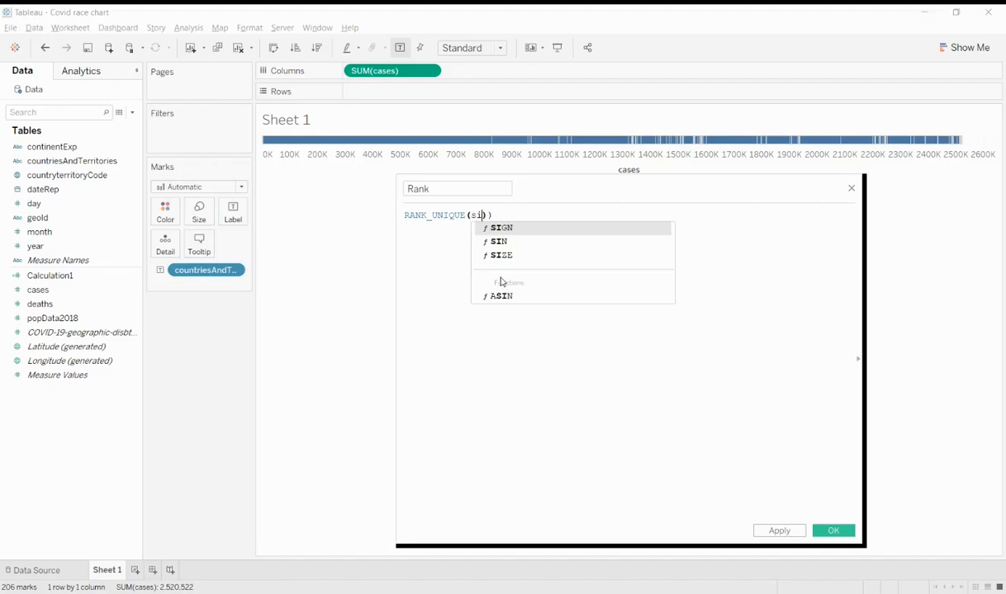
{"action": "key", "text": "Return"}
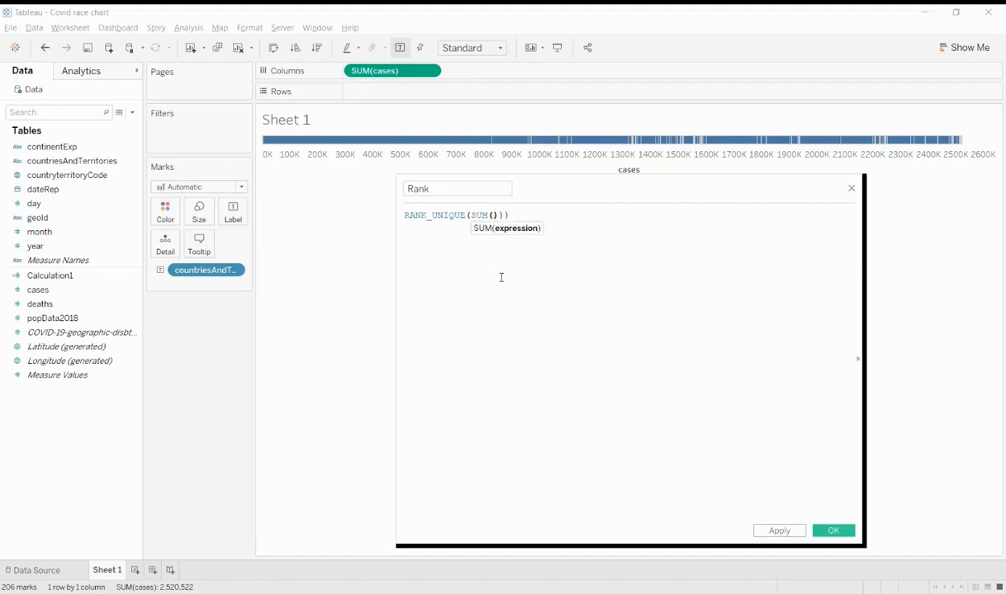
{"action": "type", "text": "[ca"}
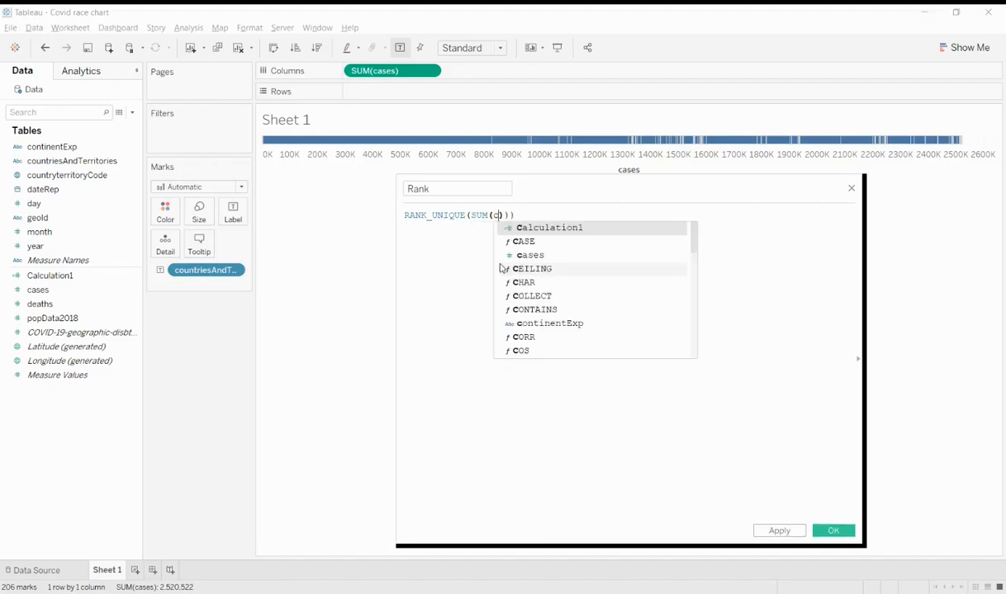
{"action": "left_click", "coordinate": [537, 258]}
{"action": "type", "text": ")"}
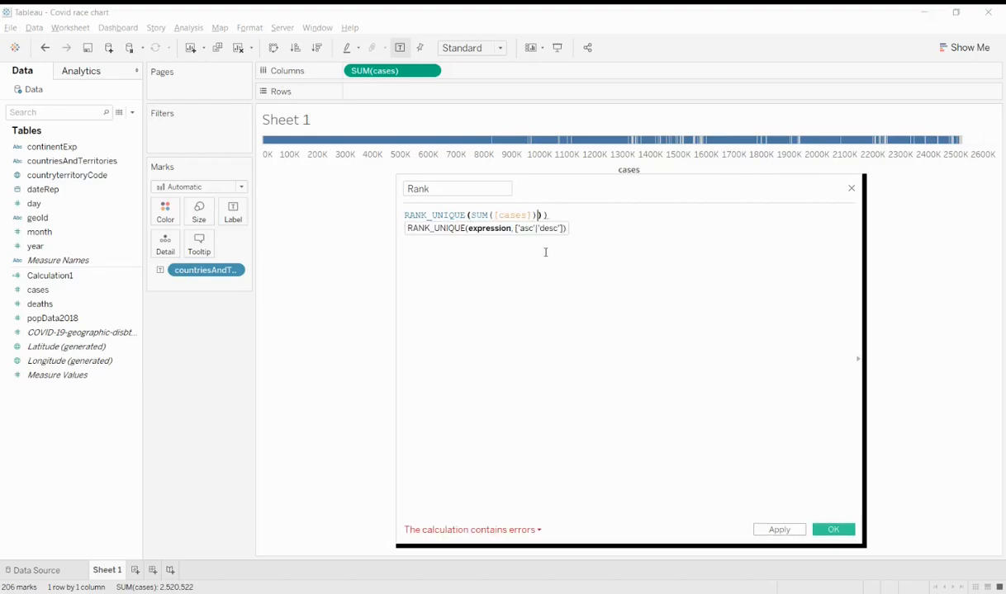
{"action": "key", "text": "BackSpace"}
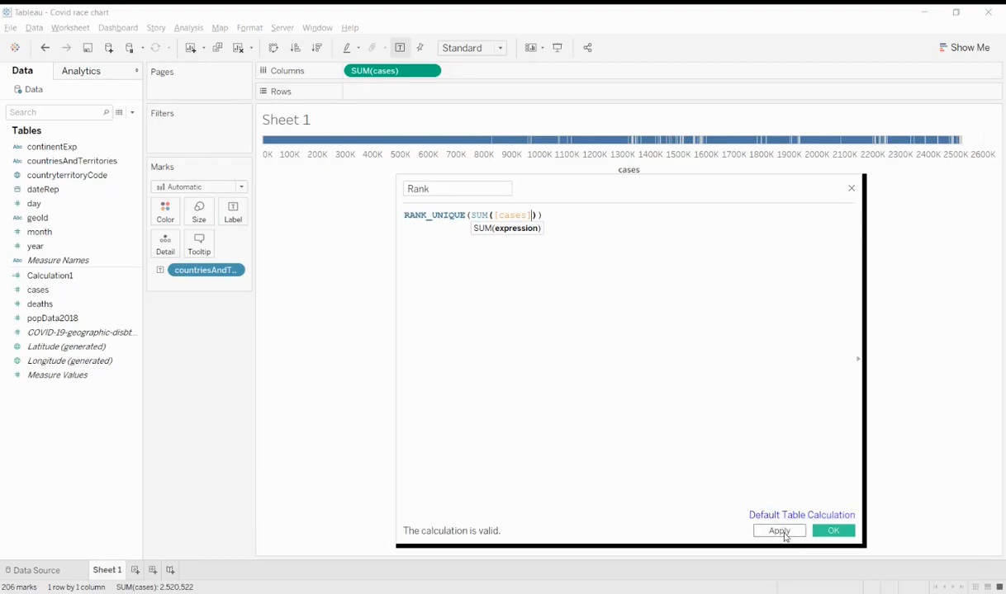
{"action": "left_click", "coordinate": [778, 531]}
{"action": "left_click", "coordinate": [830, 532]}
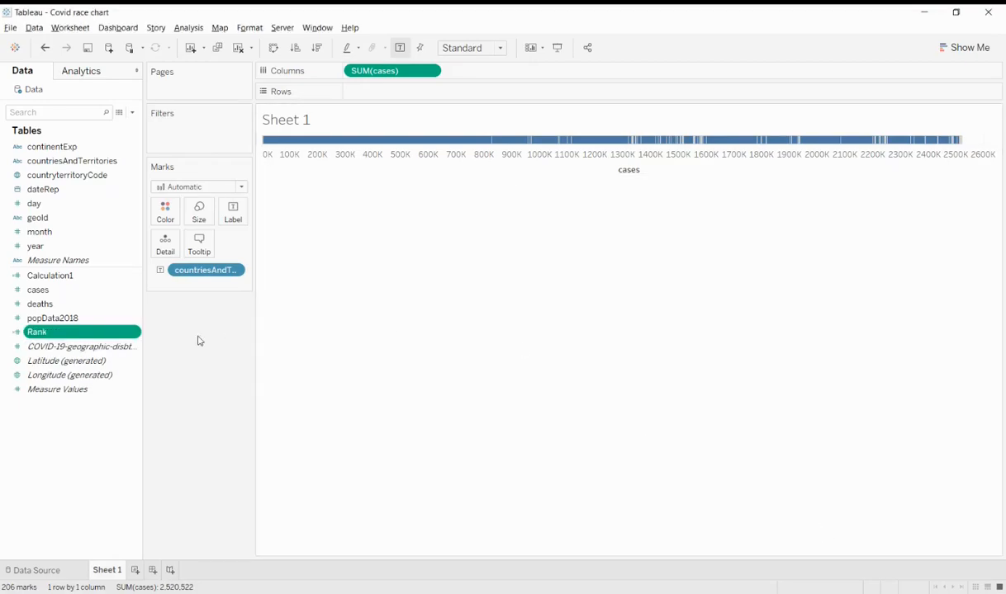
- Place Rank on Rows as a discrete field, computed across countriesAndTerritories
{"action": "left_click_drag", "start_coordinate": [84, 336], "coordinate": [418, 93]}
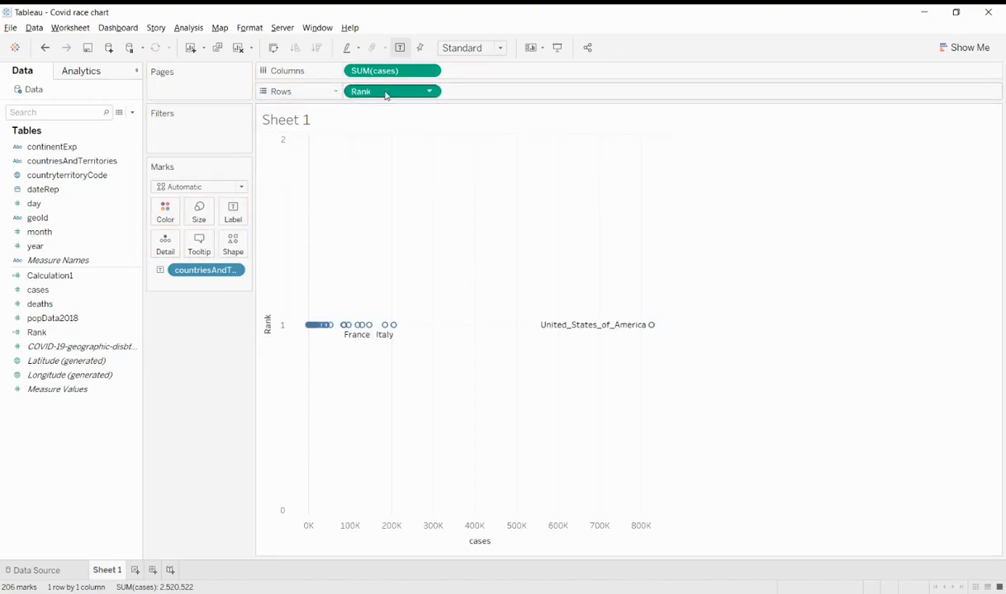
{"action": "left_click", "coordinate": [430, 91]}
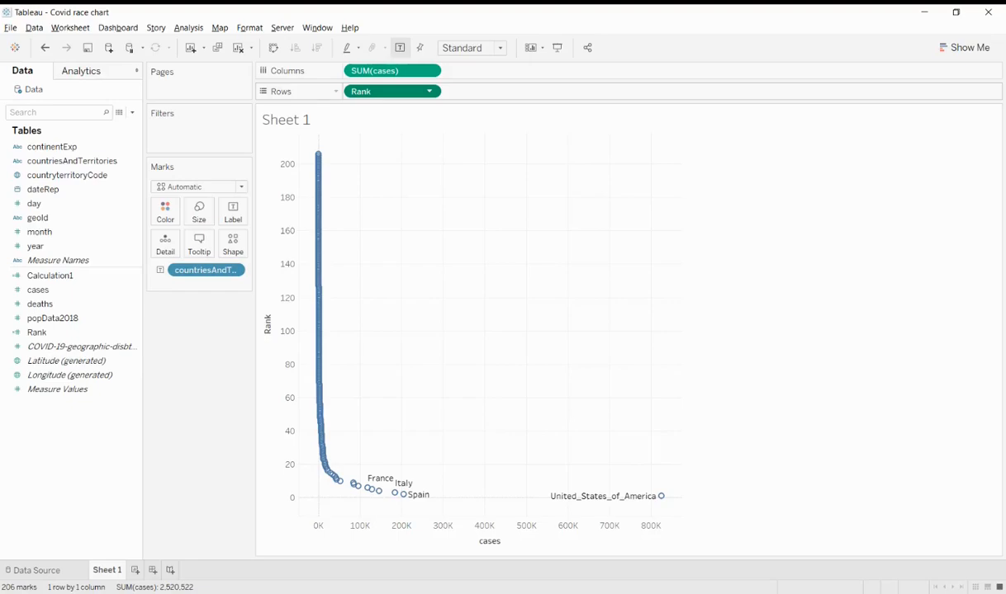
{"action": "left_click", "coordinate": [427, 193]}
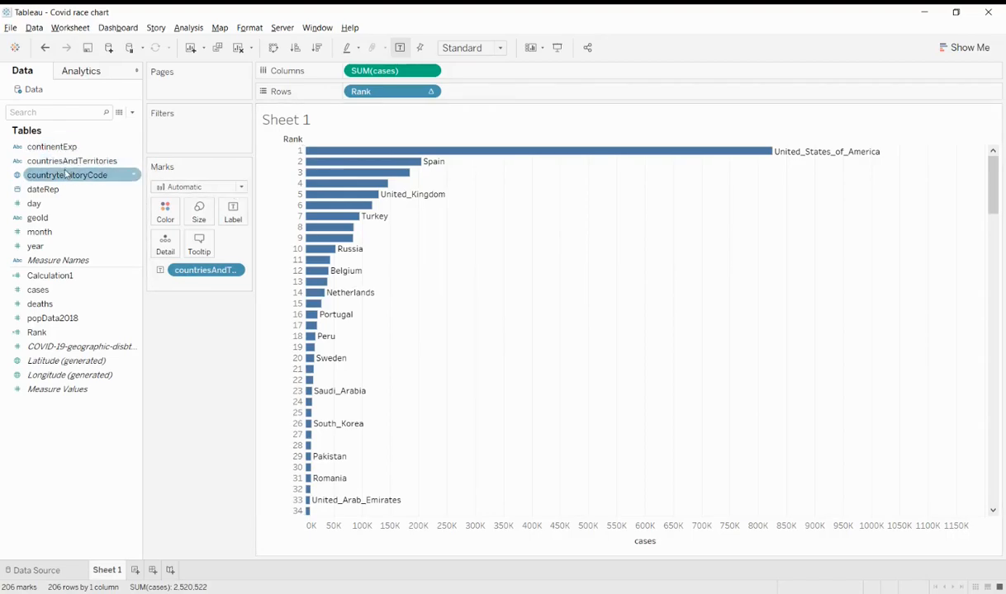
- Page the chart by day of dateRep and set the cases axis to a fixed range starting at 0
{"action": "left_click_drag", "start_coordinate": [65, 189], "coordinate": [197, 89]}
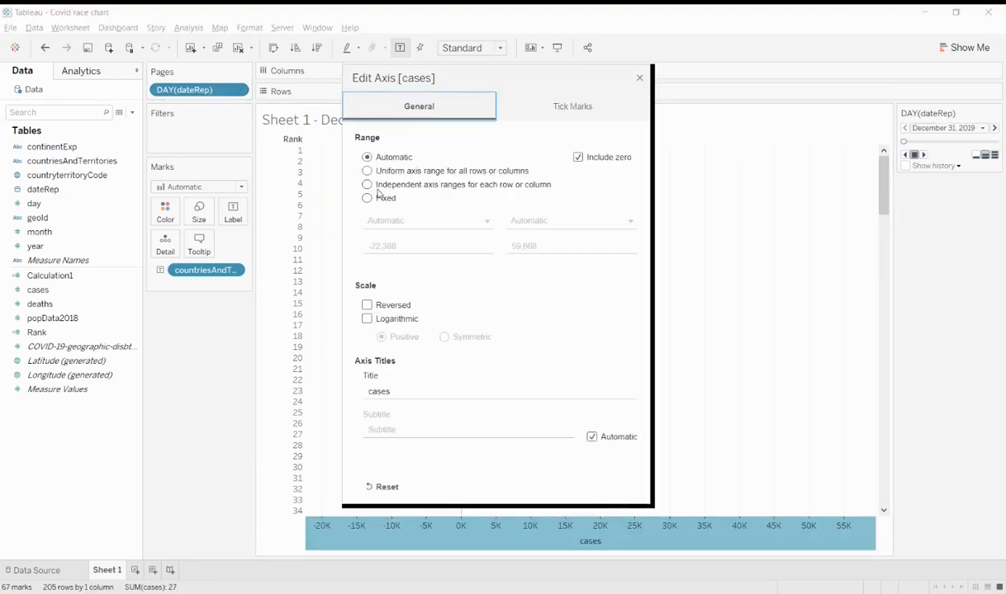
{"action": "left_click", "coordinate": [367, 198]}
{"action": "left_click", "coordinate": [404, 242]}
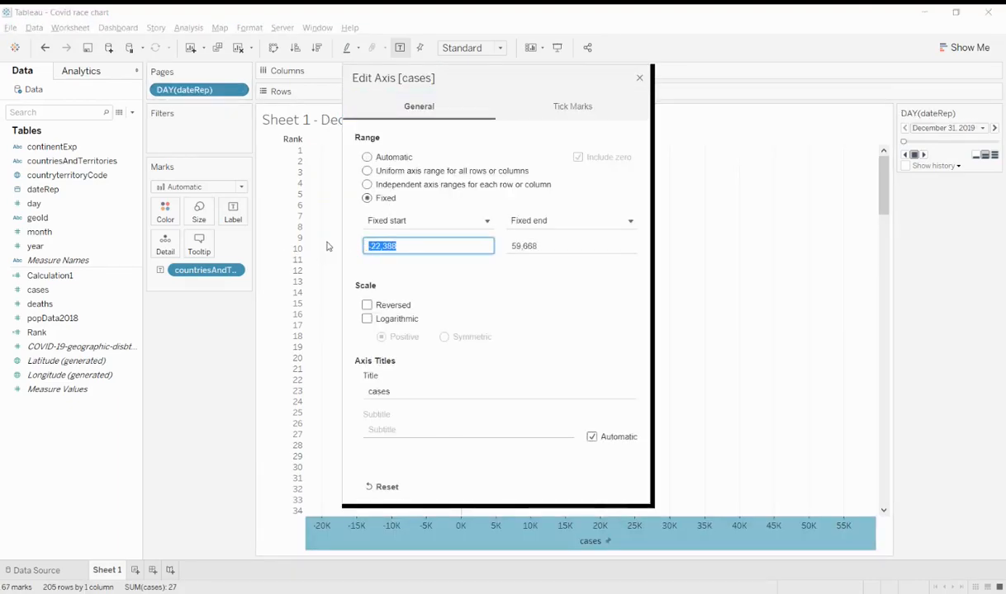
{"action": "type", "text": "0"}
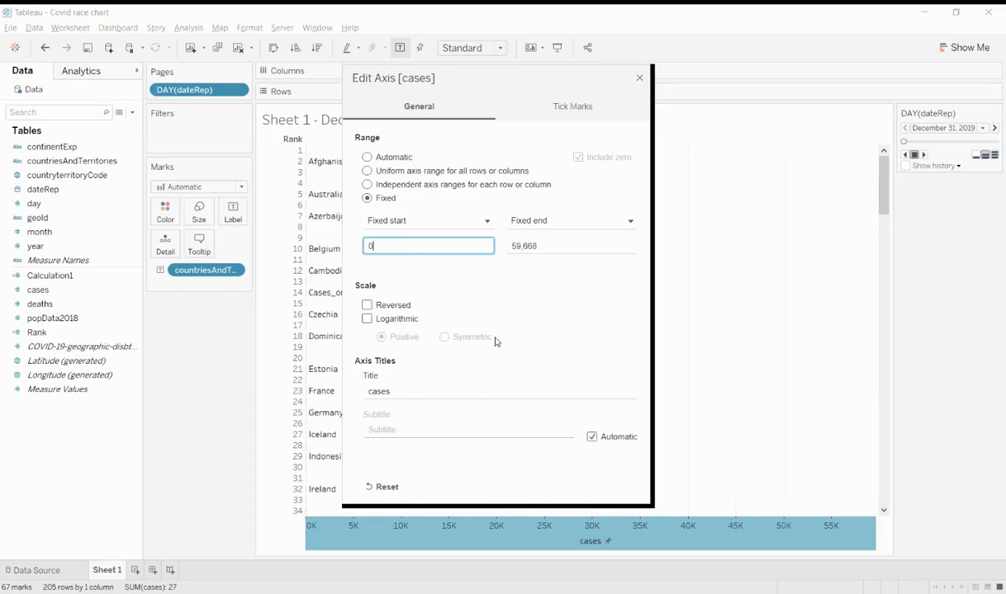
{"action": "left_click", "coordinate": [640, 75]}
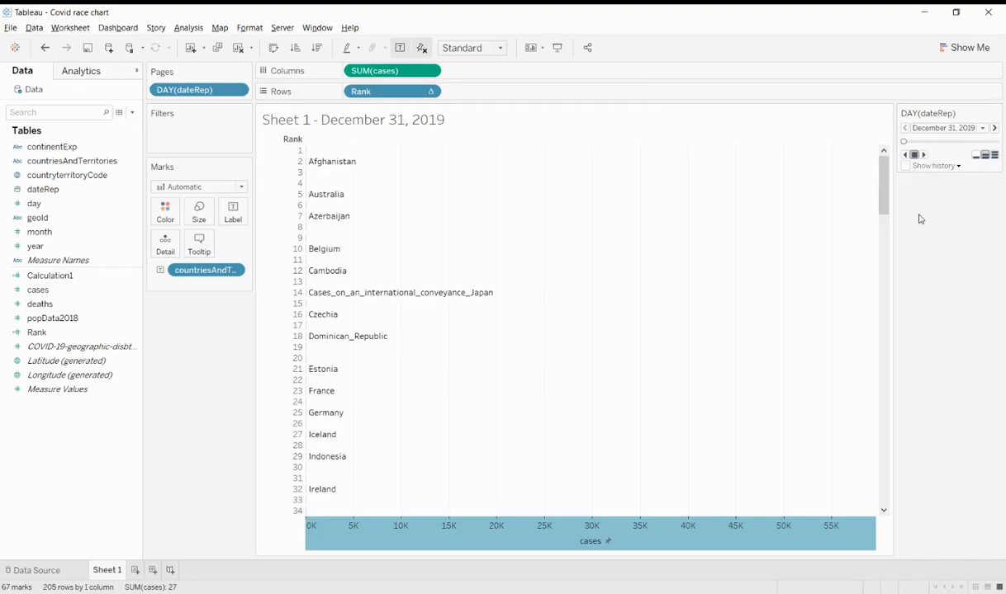
- Play the day-by-day animation of the ranked cases chart forward from December 31, 2019
{"action": "left_click", "coordinate": [923, 155]}
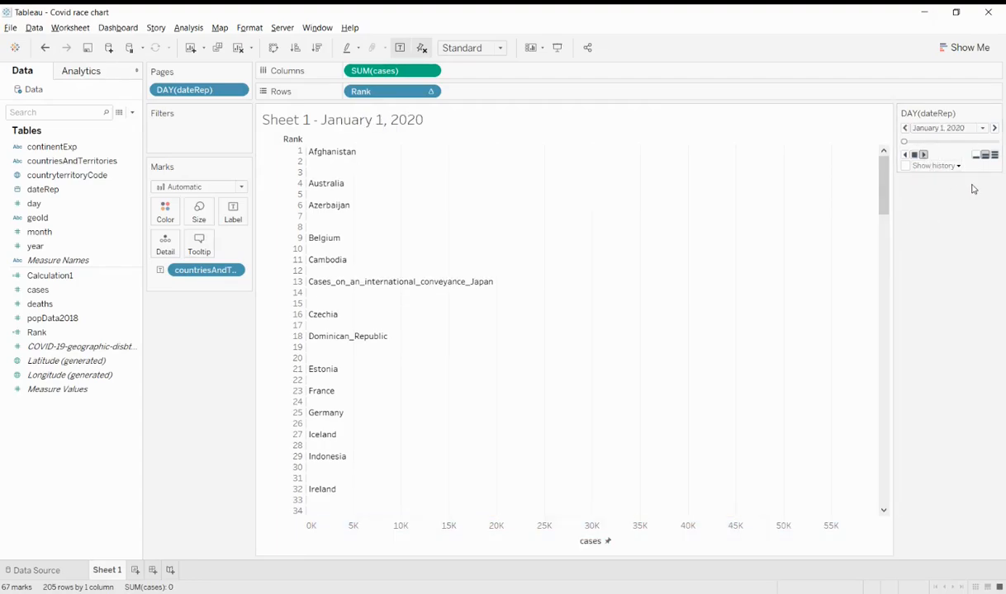